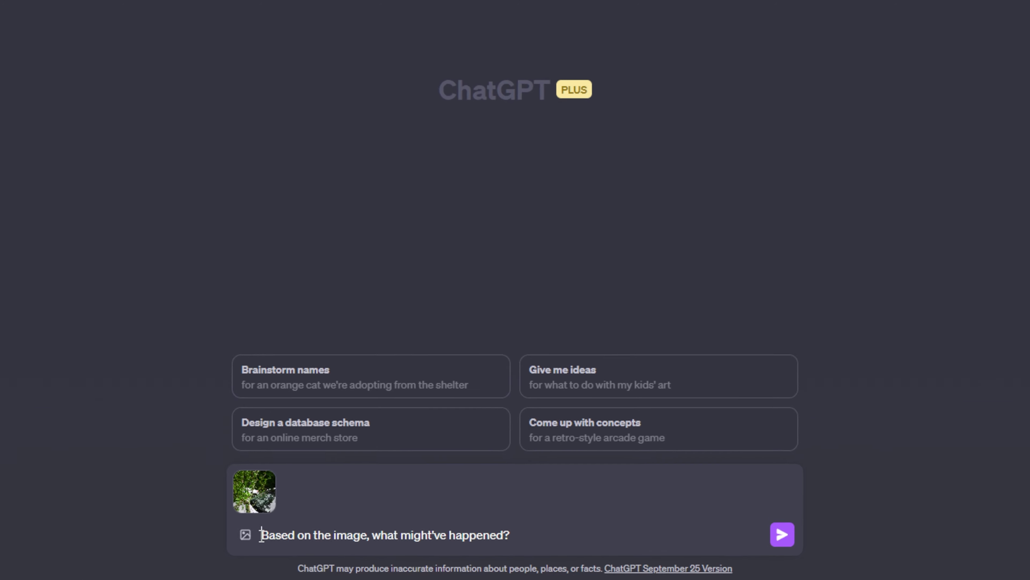
Send 'Based on the image, what might've happened?' with the tree-on-car photo to GPT-4
left_click_drag(244, 532, 522, 532)
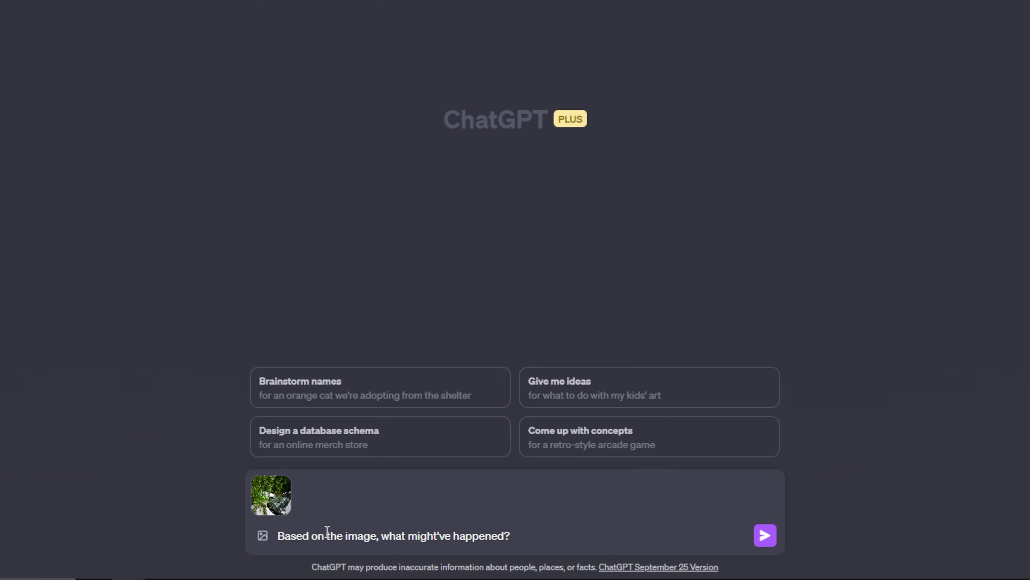
left_click(236, 485)
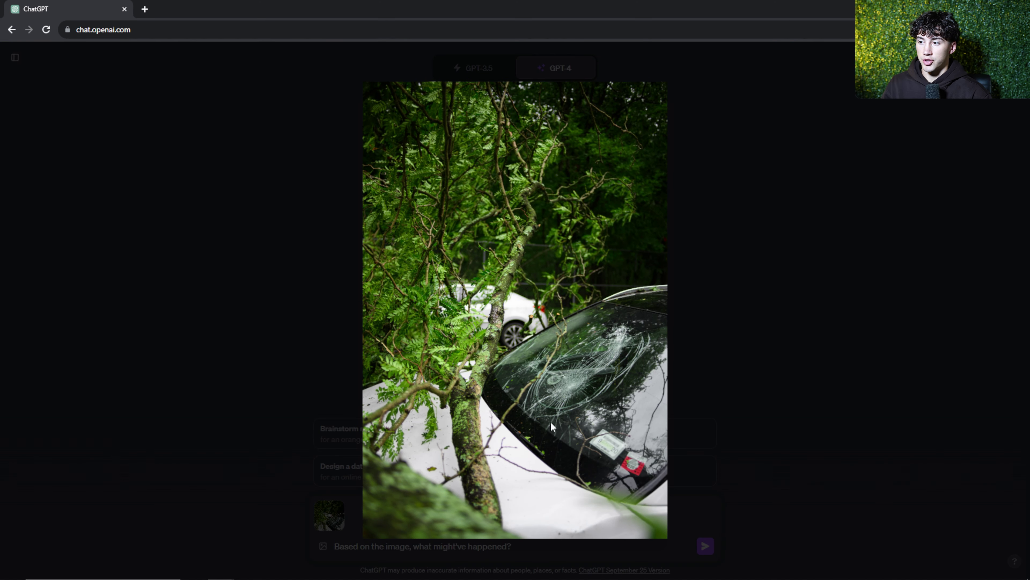
left_click(731, 270)
left_click(706, 546)
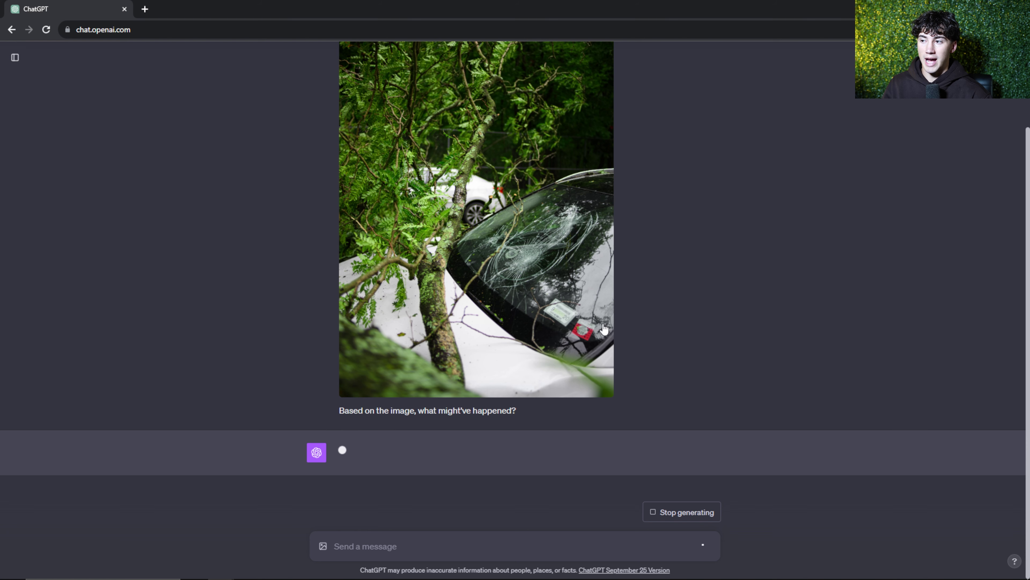
Read the storm-damage reply, highlighting the windshield damage and strong-wind causes
scroll(604, 329, "up", 3)
scroll(605, 329, "down", 4)
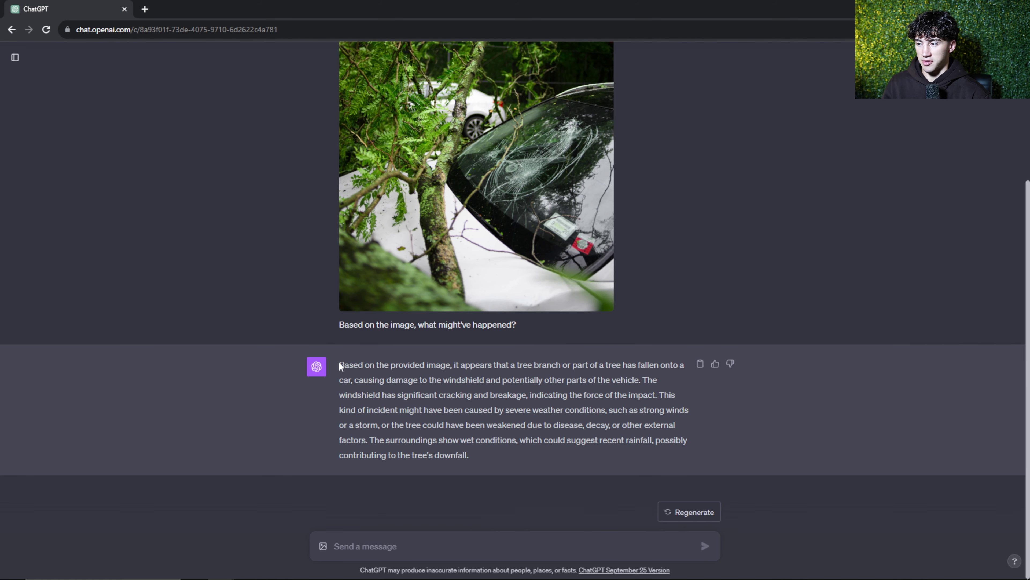
mouse_move(339, 363)
left_mouse_down()
mouse_move(608, 359)
mouse_move(671, 341)
mouse_move(331, 358)
mouse_move(353, 358)
left_mouse_up()
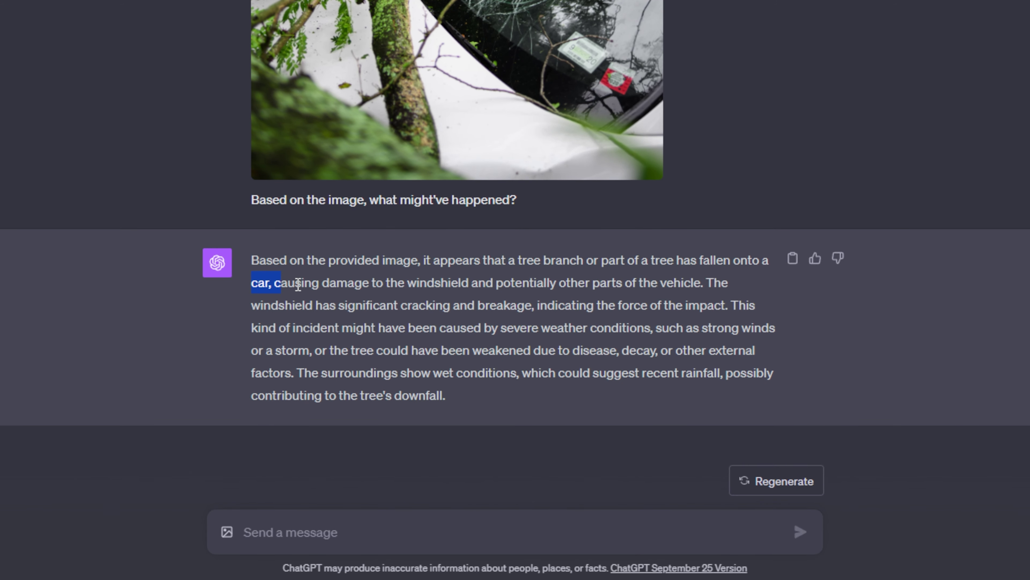
left_click_drag(299, 284, 701, 285)
left_click(336, 310)
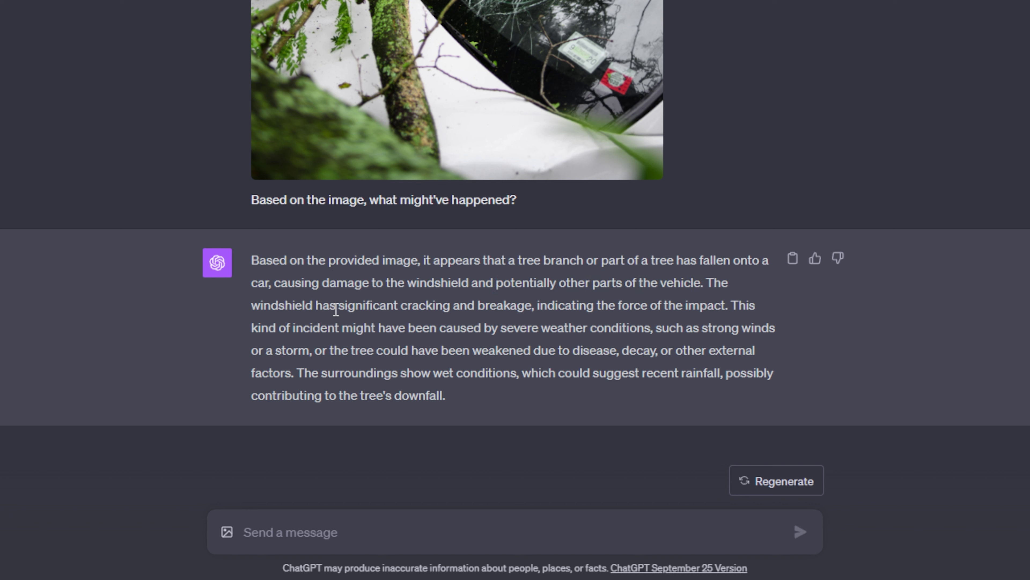
double_click(747, 305)
left_click_drag(268, 334, 776, 328)
left_click_drag(265, 352, 441, 391)
scroll(440, 391, "up", 4)
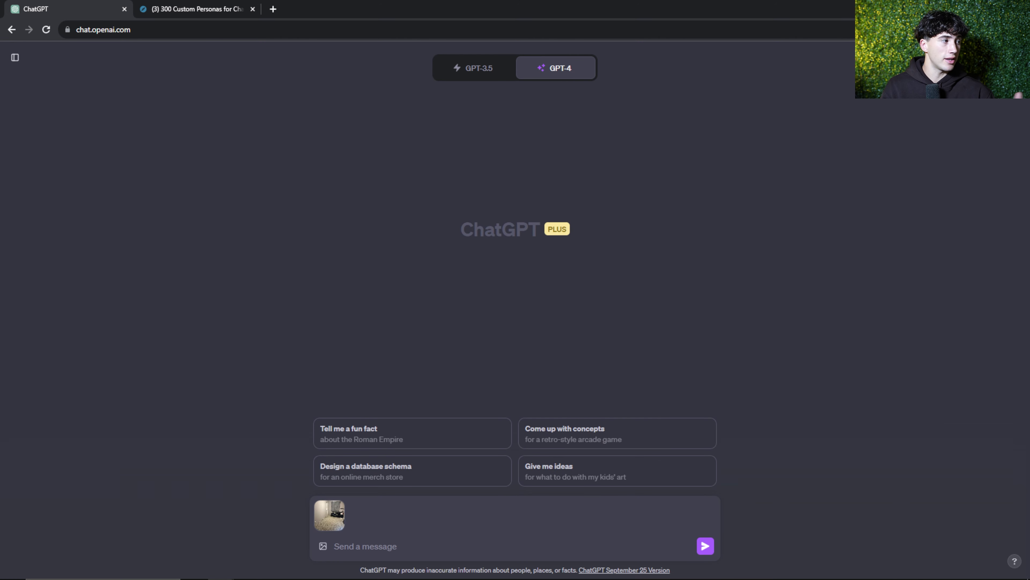
Open the Creative Arts persona Interior Designer in Notion and copy its user description
left_click(210, 8)
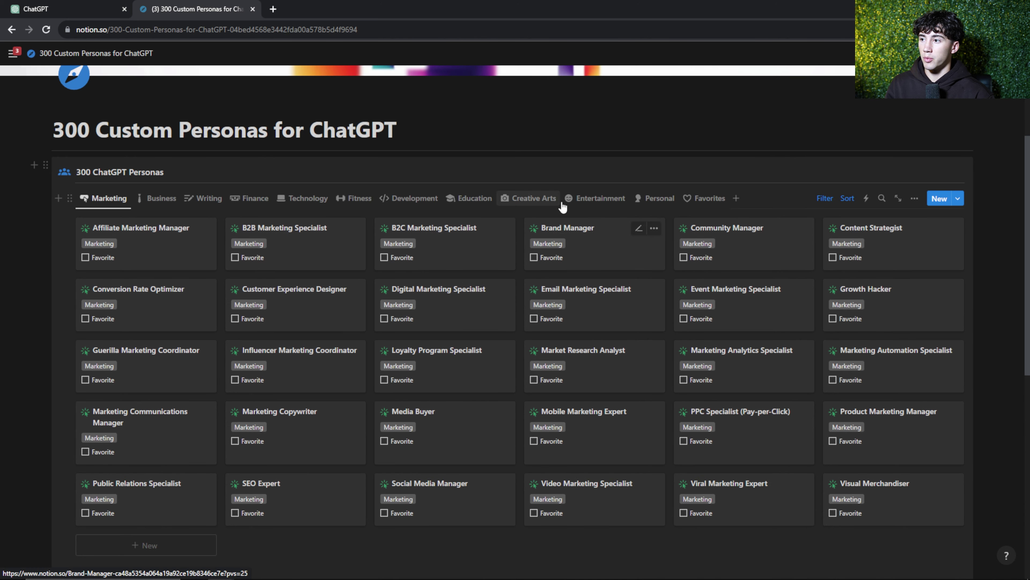
left_click(530, 198)
scroll(436, 288, "down", 1)
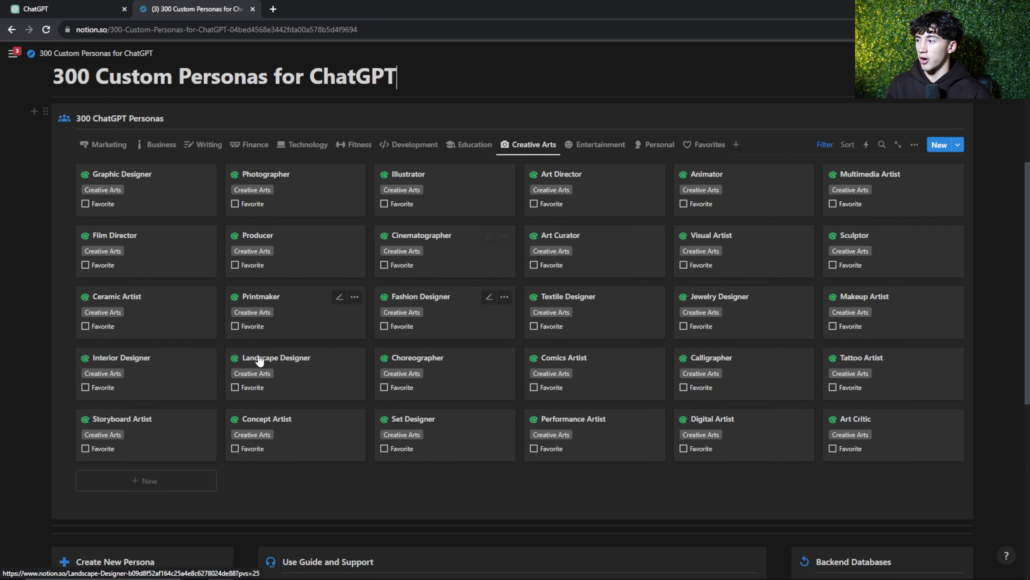
left_click(175, 384)
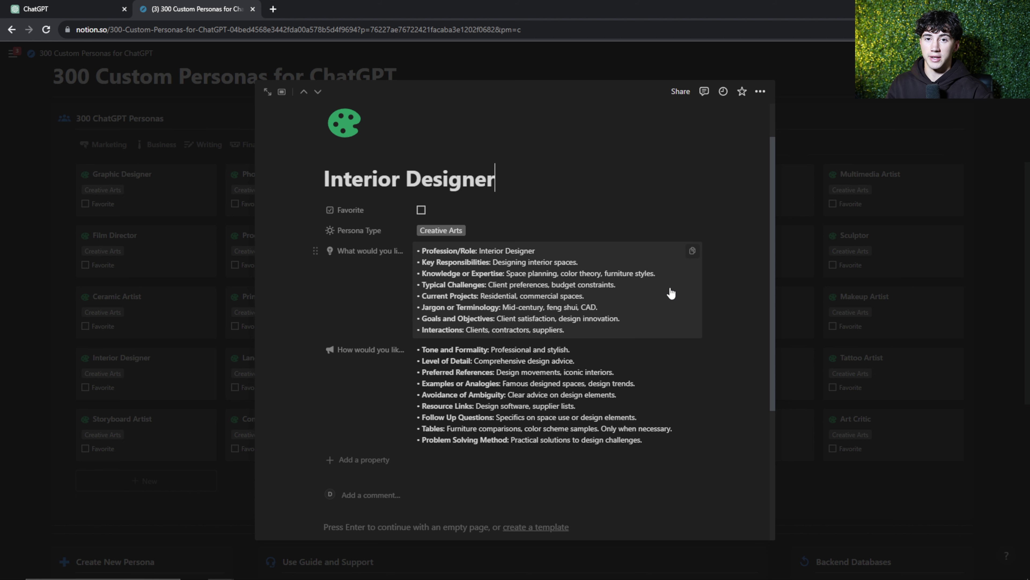
left_click(692, 251)
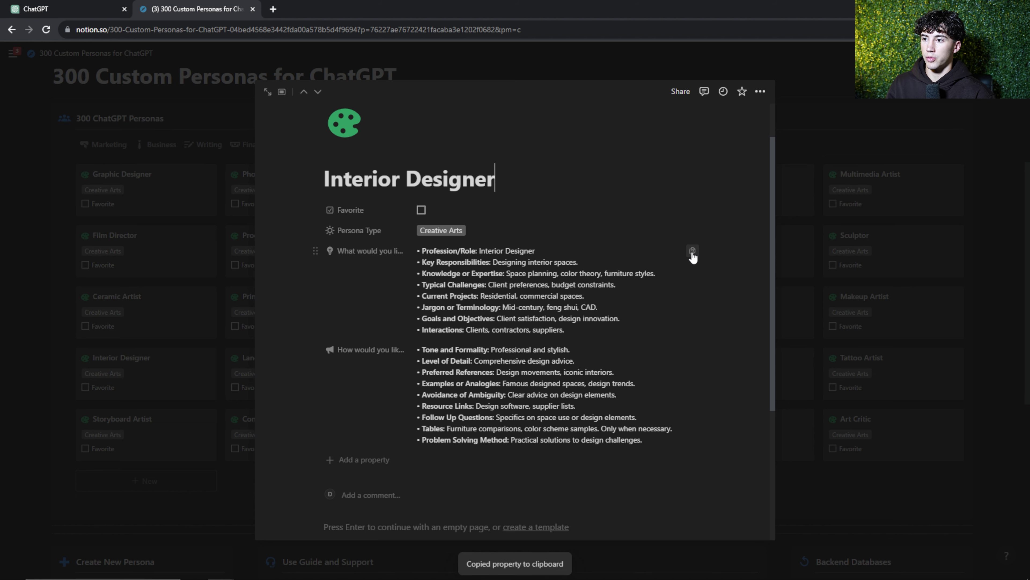
Paste the Interior Designer profile into the 'about you' custom instructions box
left_click(92, 5)
left_click(488, 200)
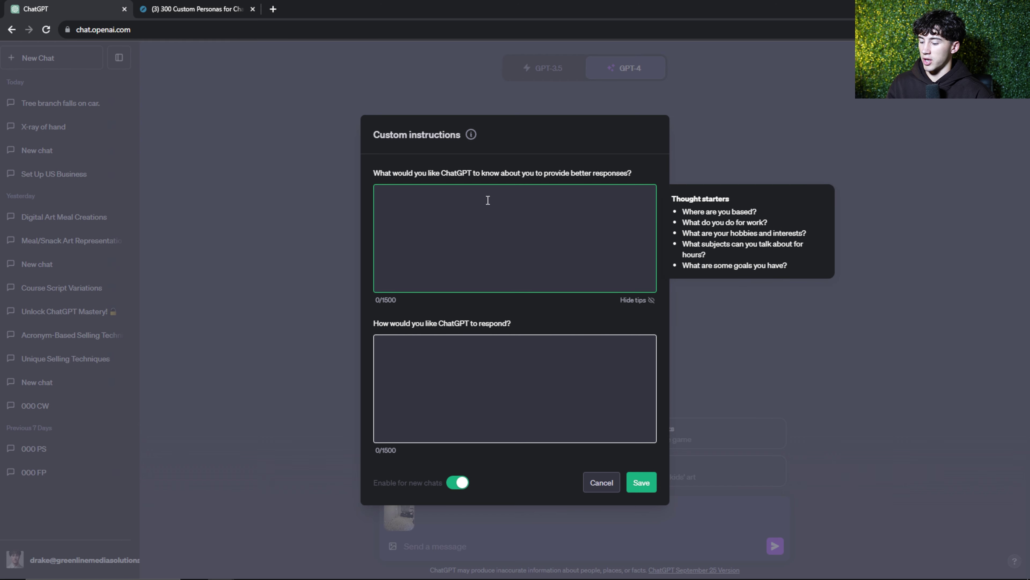
key("ctrl+v")
Copy the persona's preferred response style into the second box and save the instructions
left_click(195, 9)
left_click(693, 350)
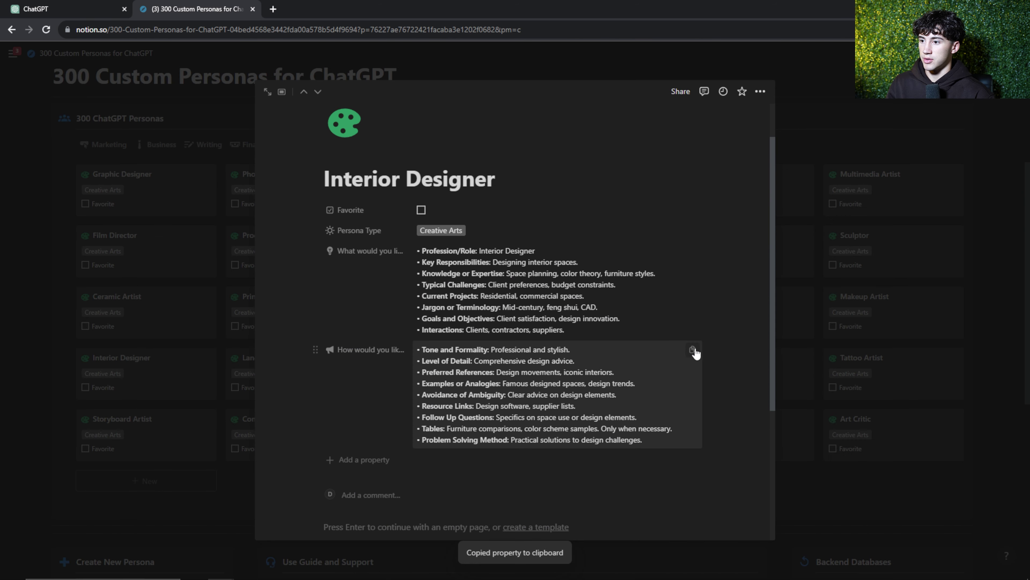
left_click(65, 9)
left_click(593, 403)
key("ctrl+v")
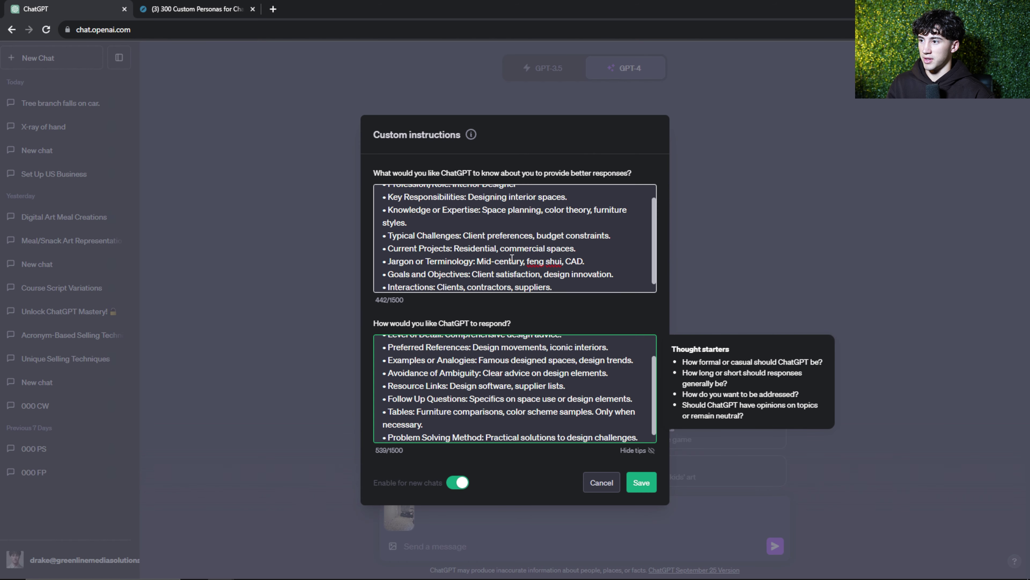
scroll(512, 259, "up", 2)
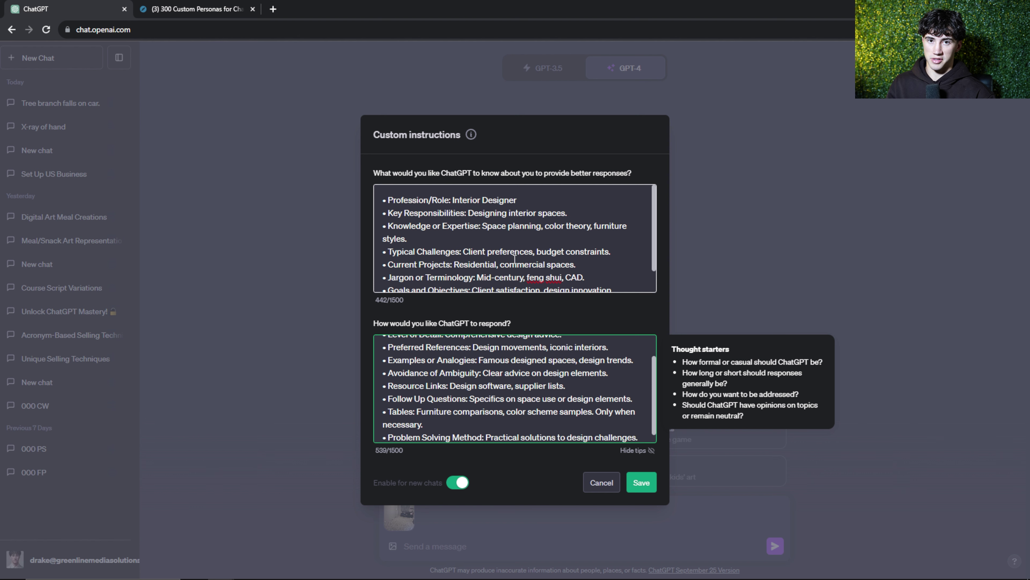
left_click(642, 483)
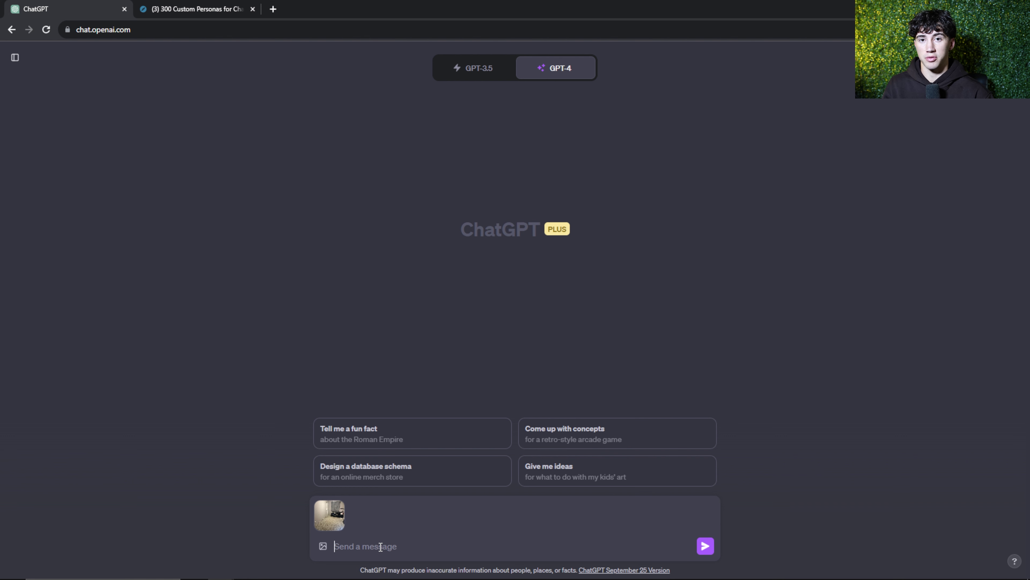
Browse the Business and Marketing persona views in Notion, ending on Writing
left_click(197, 9)
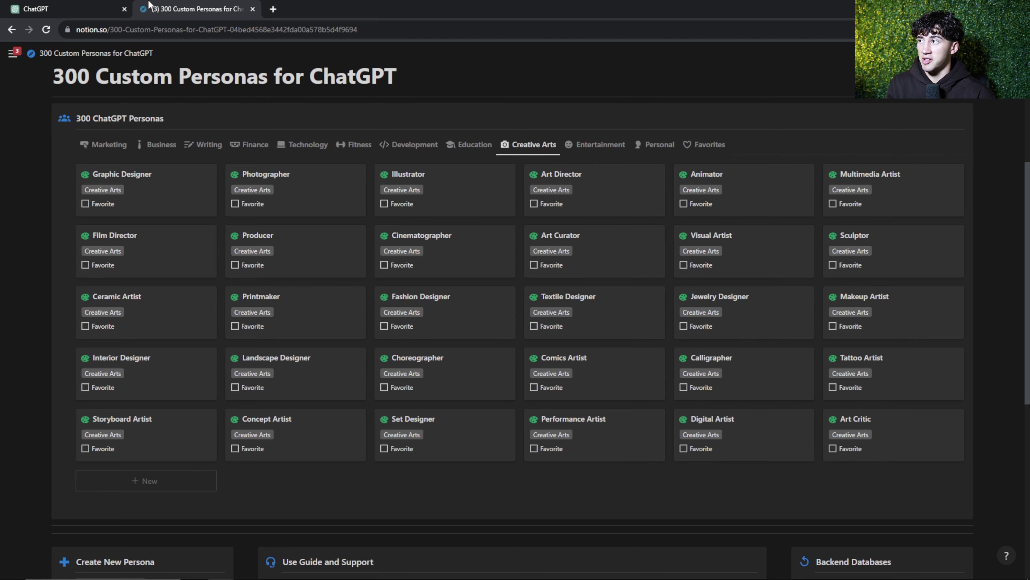
left_click(161, 150)
left_click(106, 147)
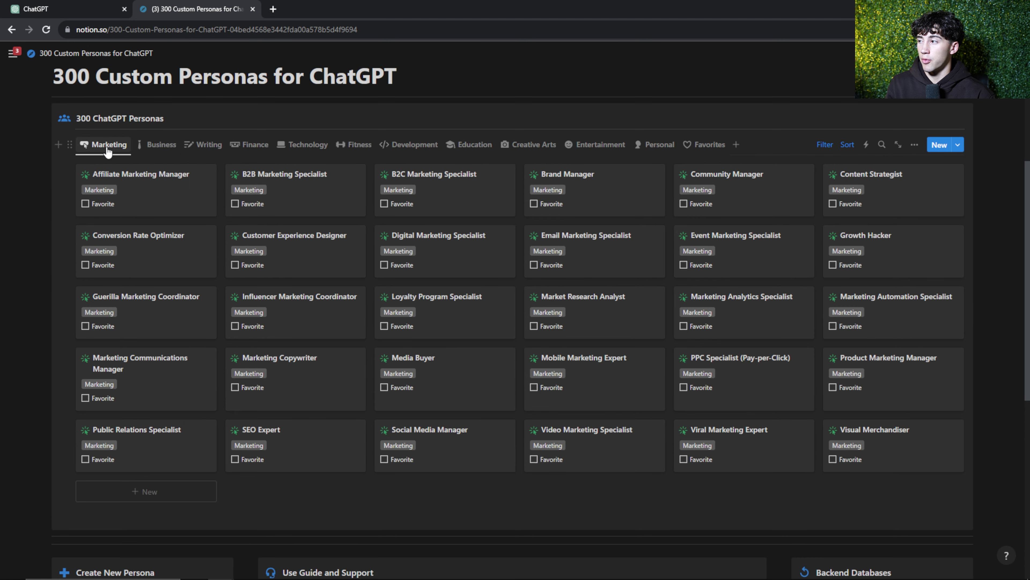
left_click(222, 152)
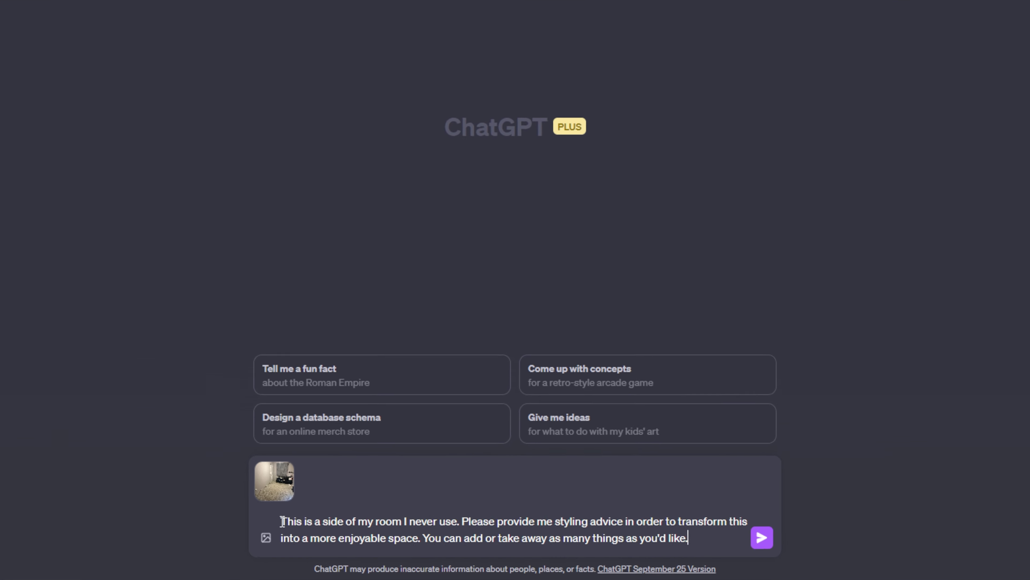
Send the room photo with the request to make the unused side more enjoyable
left_click_drag(244, 513, 785, 512)
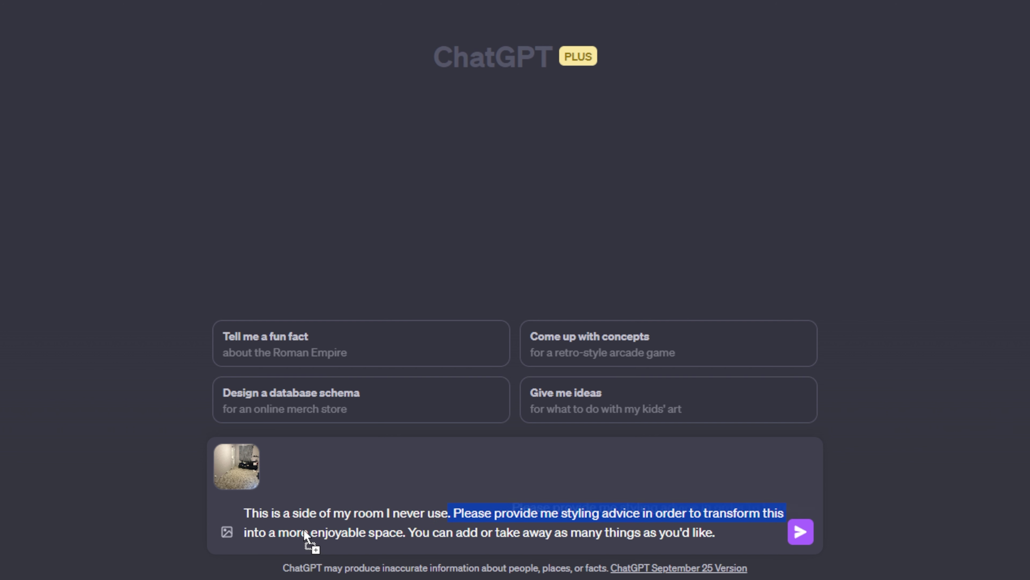
left_click_drag(329, 529, 338, 527)
left_click_drag(413, 532, 456, 534)
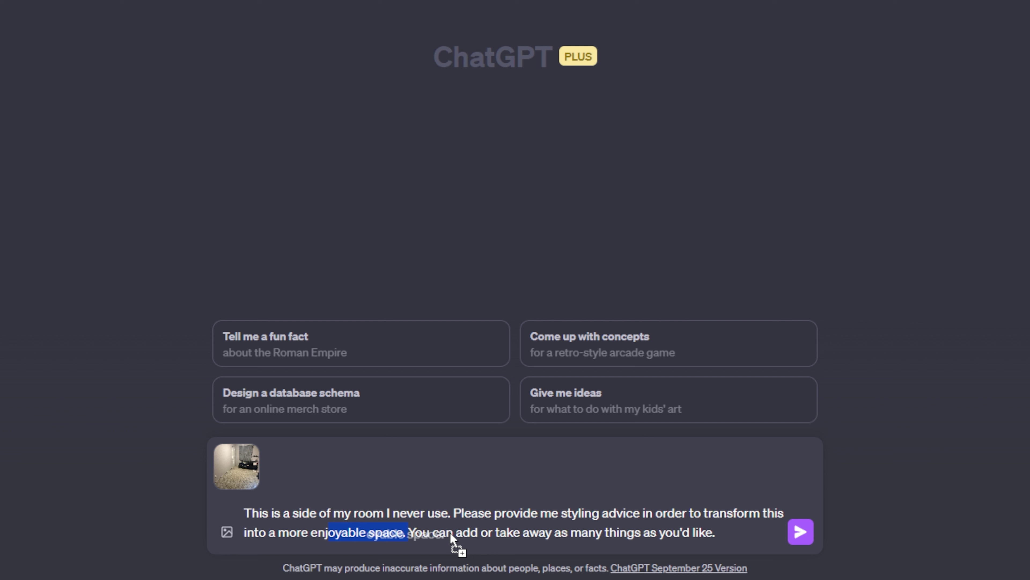
left_click(458, 533)
left_click_drag(697, 535, 743, 537)
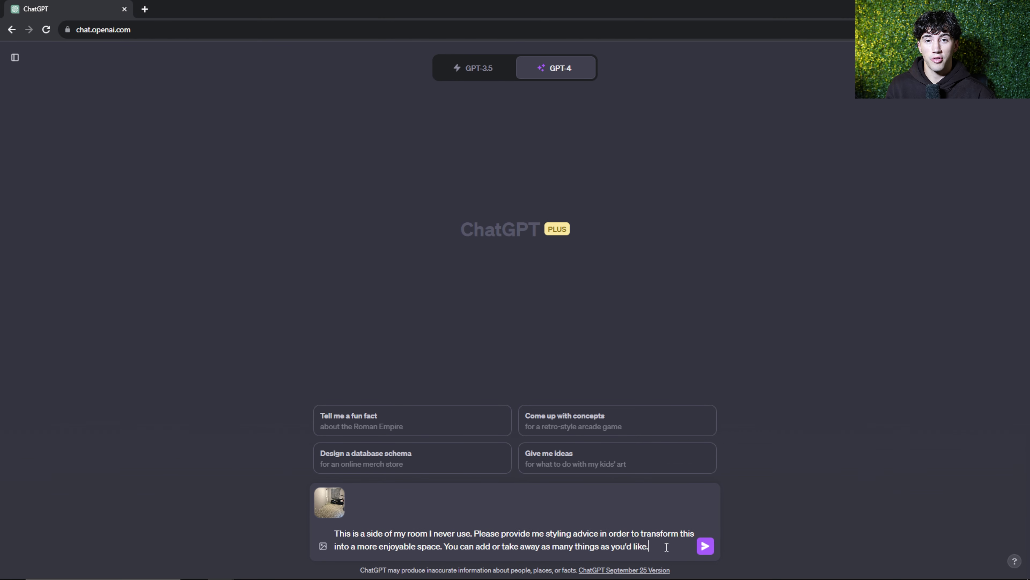
left_click(708, 544)
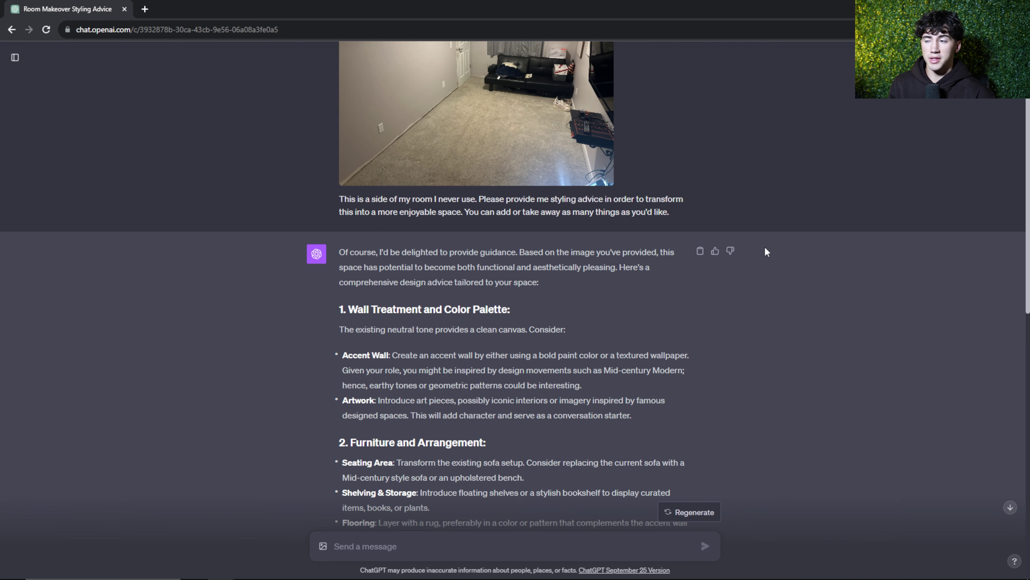
Scroll through the room design advice down to the Follow-Up Questions section
scroll(765, 247, "up", 1)
scroll(770, 243, "down", 3)
scroll(770, 245, "down", 8)
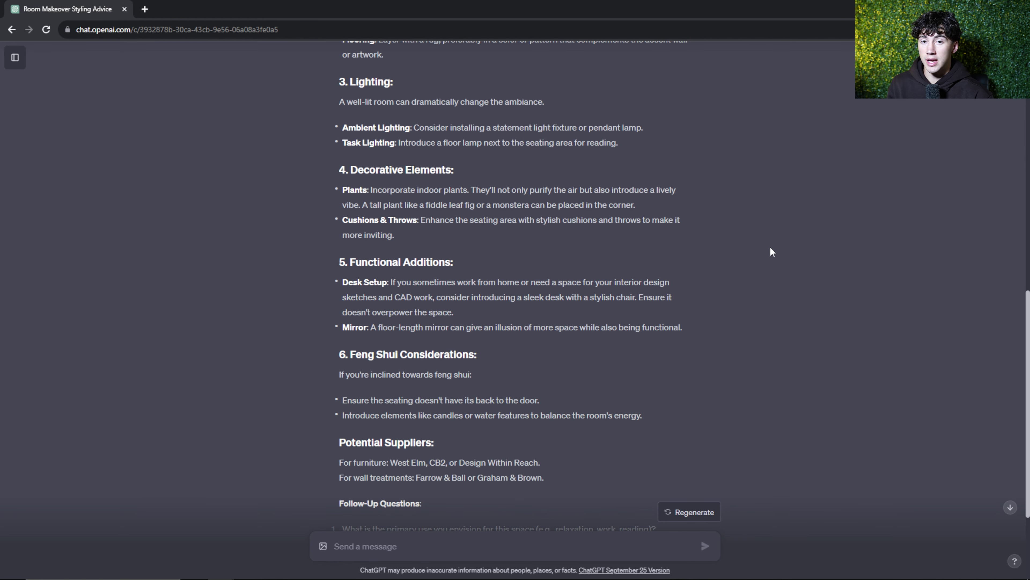
scroll(764, 246, "down", 4)
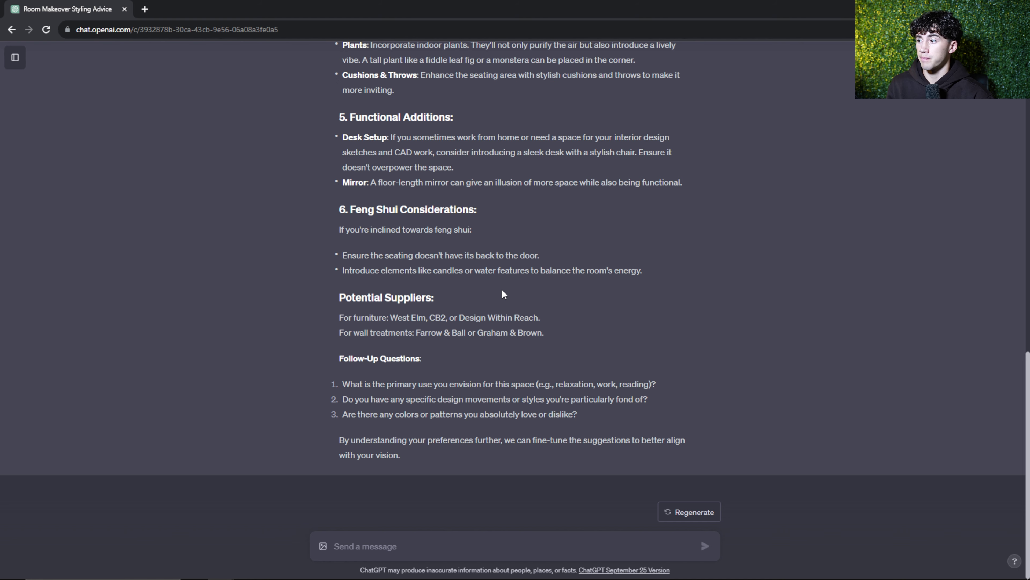
left_click_drag(585, 416, 427, 359)
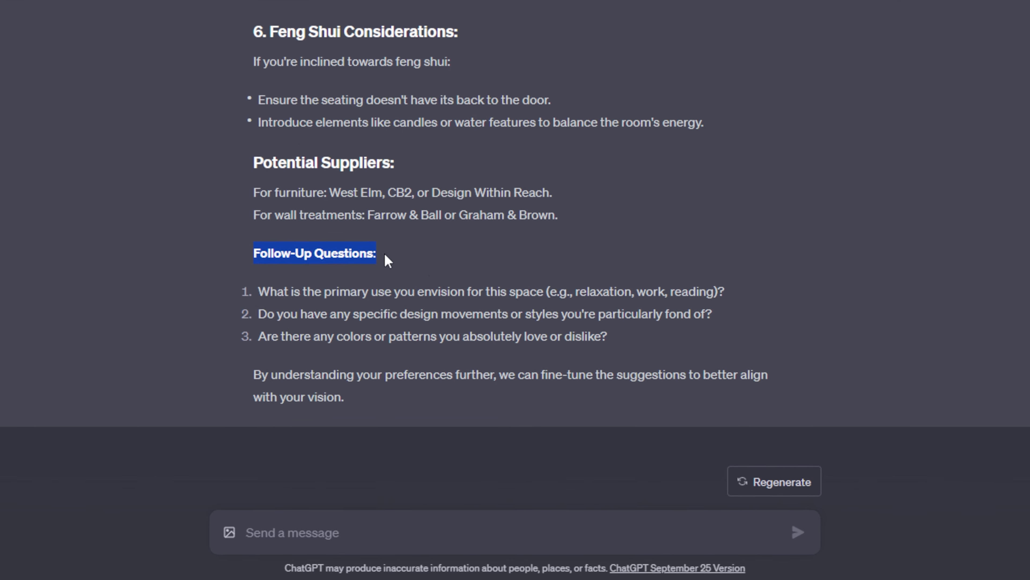
left_click(446, 268)
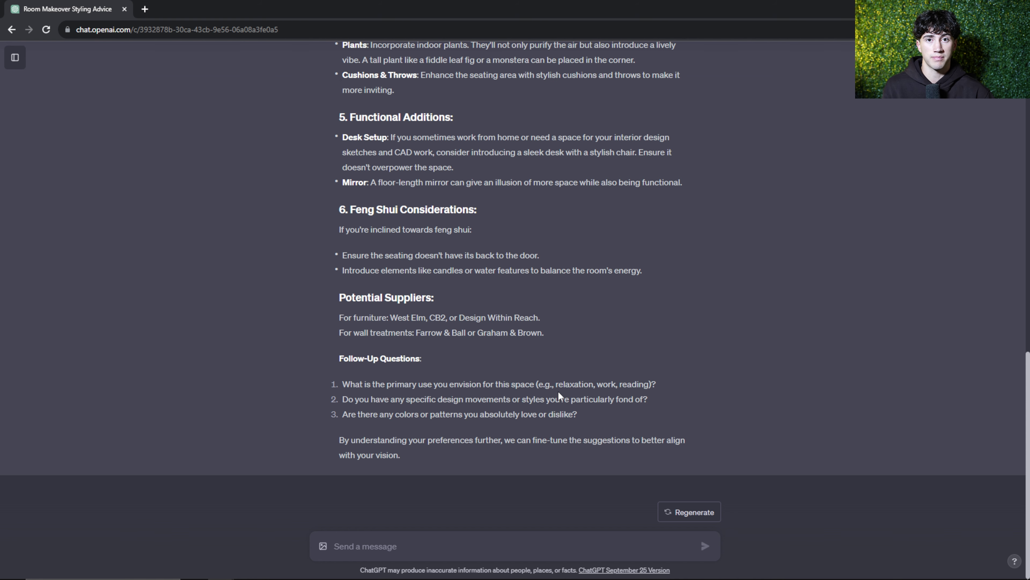
Review the Wall Treatment and Functional Additions sections, highlighting their headings
scroll(359, 233, "up", 20)
left_click_drag(366, 214, 543, 223)
left_click(543, 223)
scroll(543, 223, "down", 3)
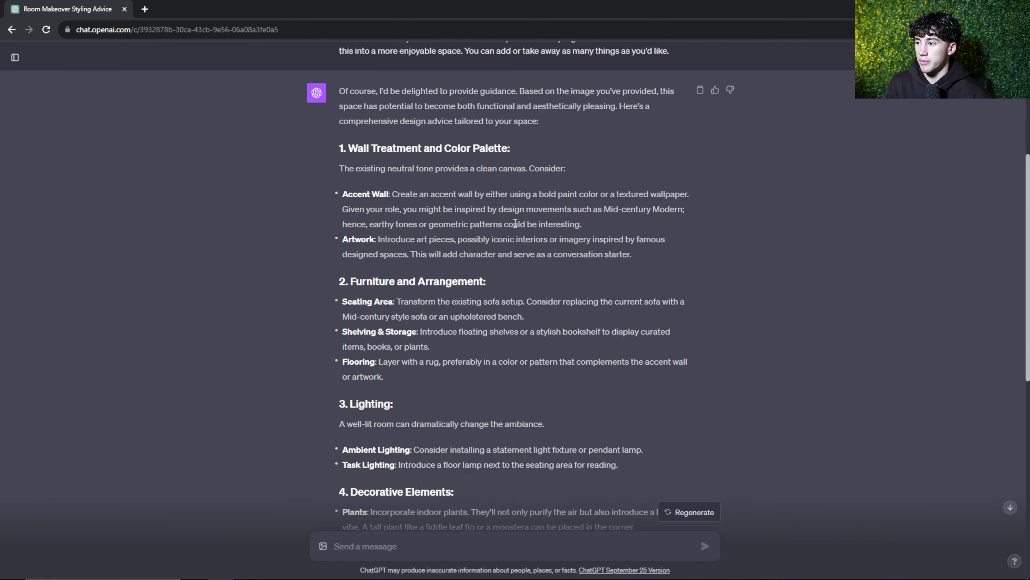
left_click_drag(362, 235, 481, 241)
scroll(480, 241, "down", 4)
left_click_drag(358, 199, 391, 201)
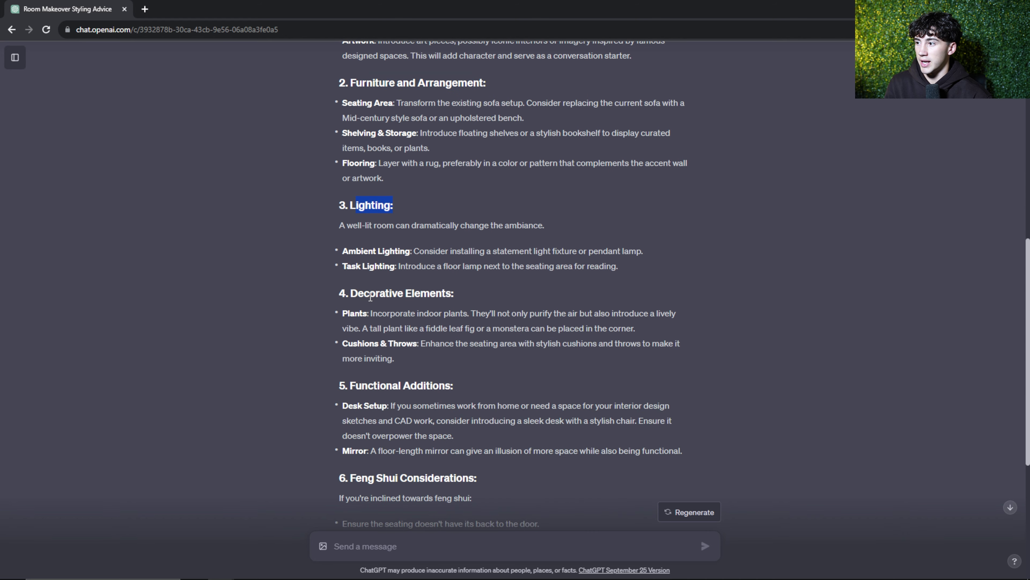
left_click_drag(359, 291, 446, 294)
scroll(371, 276, "down", 3)
left_click_drag(350, 278, 459, 281)
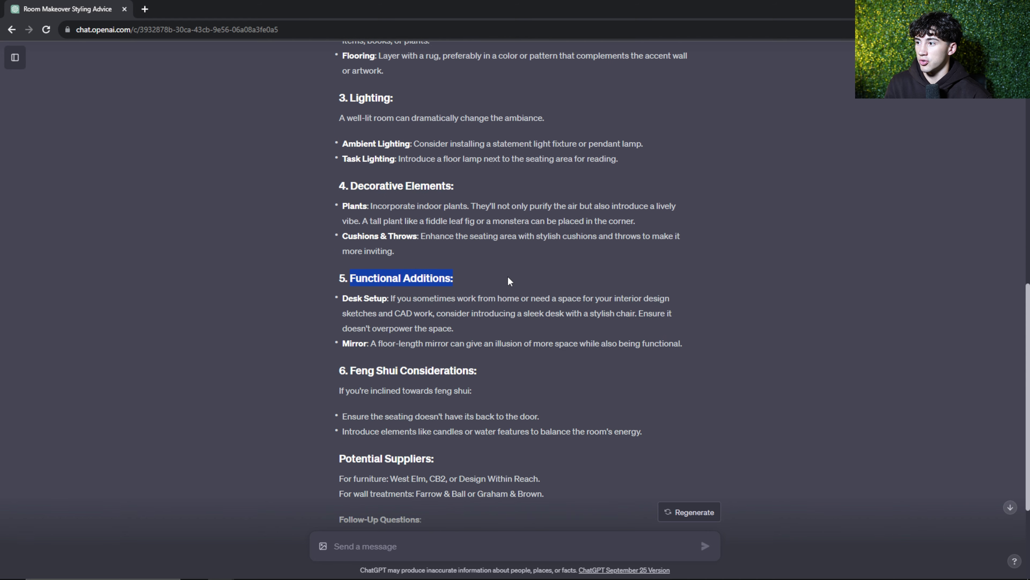
scroll(510, 281, "down", 3)
scroll(642, 427, "up", 8)
left_click_drag(479, 492, 349, 217)
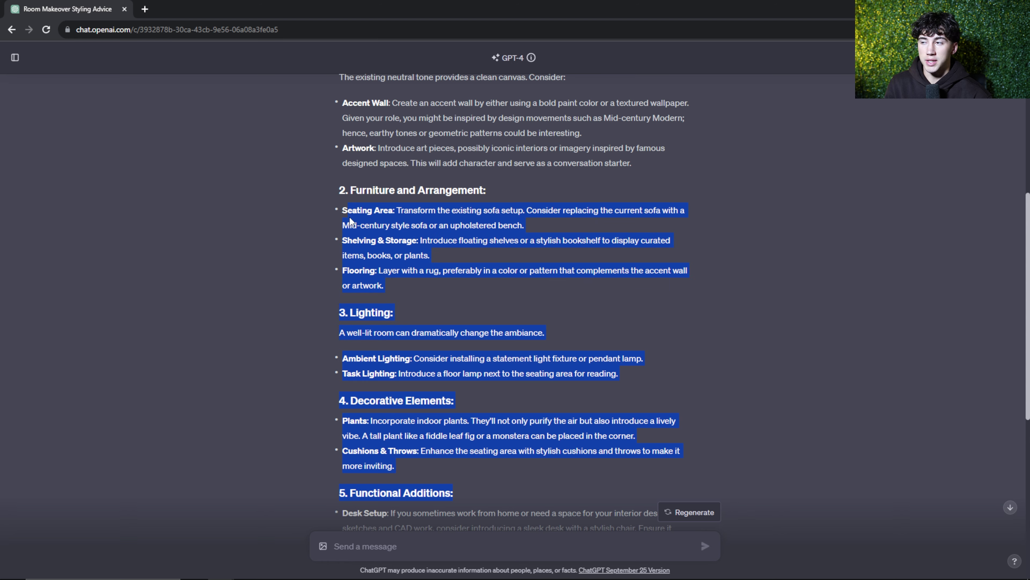
scroll(499, 286, "up", 9)
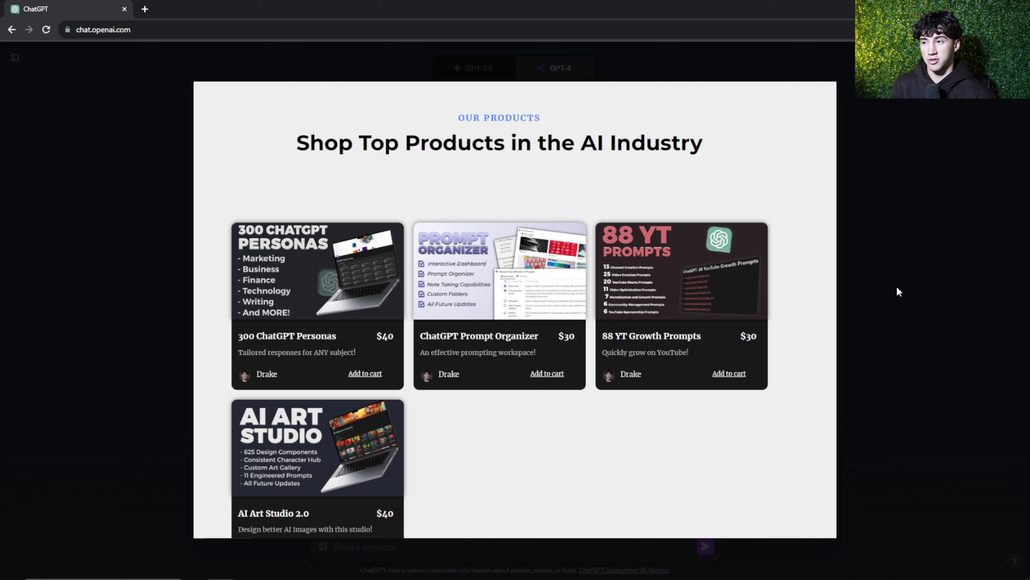
Paste the conversion-rate styling prompt under the product page screenshot and send it
left_click(409, 554)
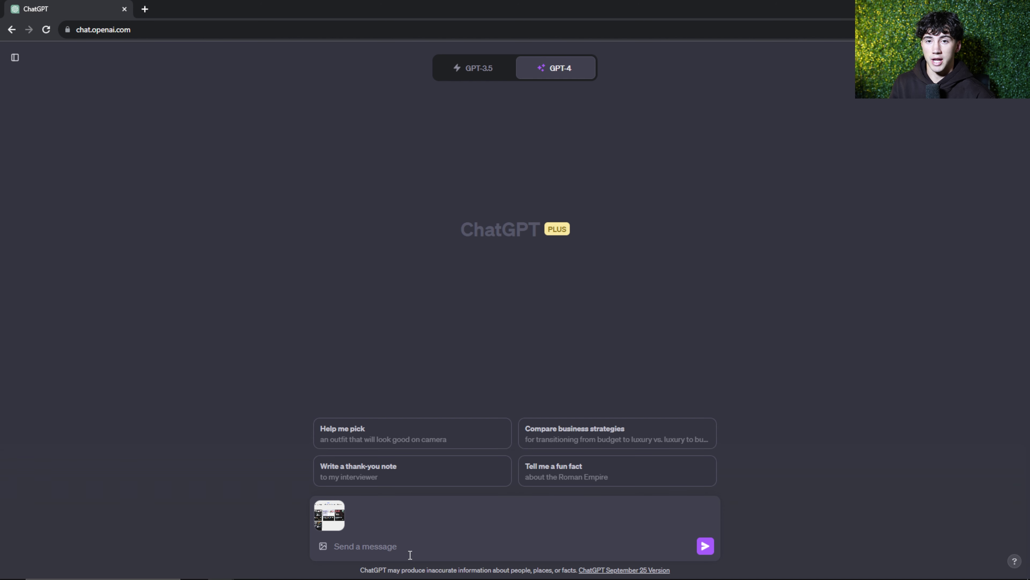
type("Give me styling advice for my product page in order to increase the conversion rates.")
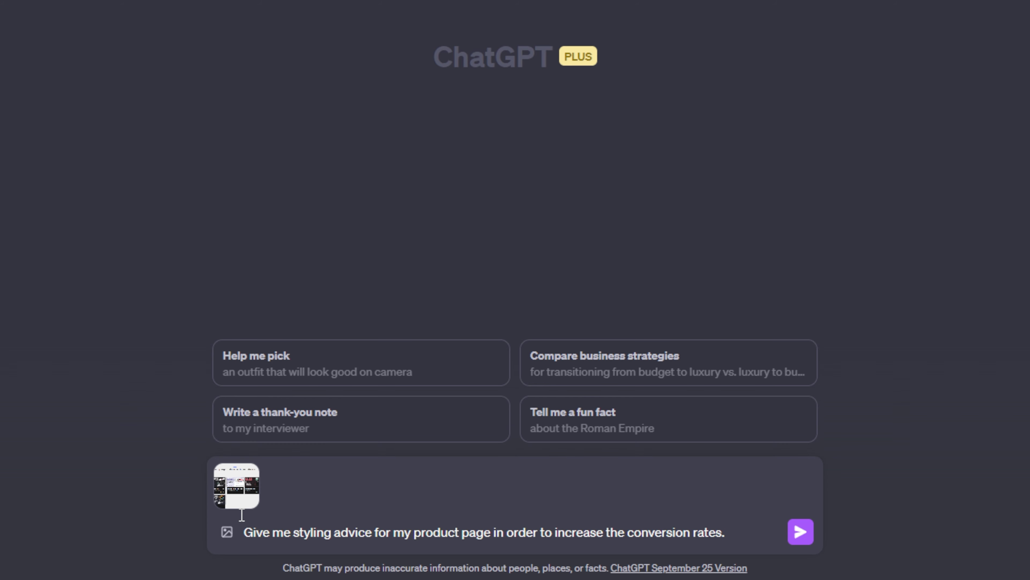
left_click(239, 483)
left_click(911, 7)
left_click_drag(246, 534, 546, 535)
left_click(800, 532)
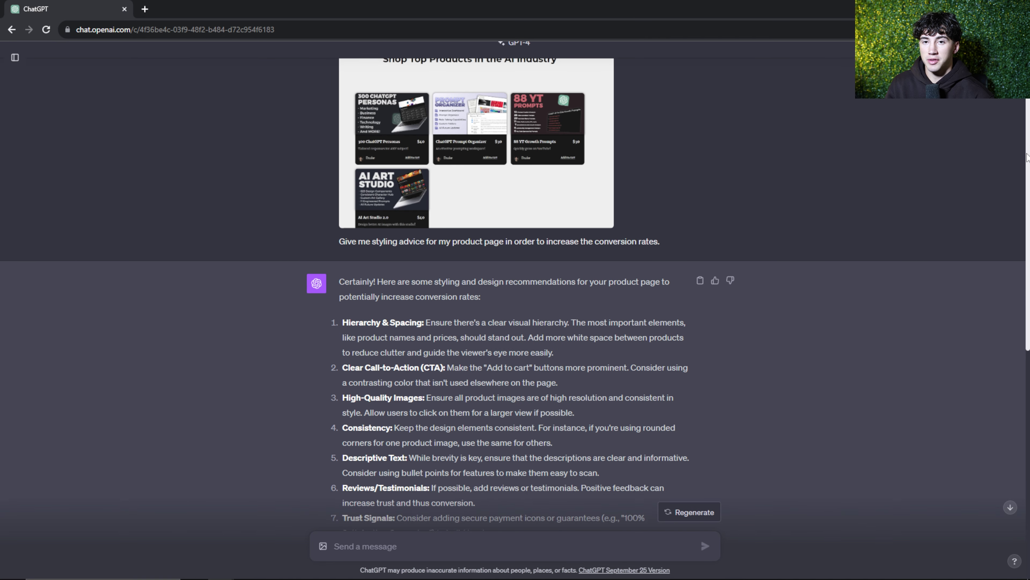
Scroll through the 16-point product-page advice reply
left_click_drag(1028, 158, 1029, 336)
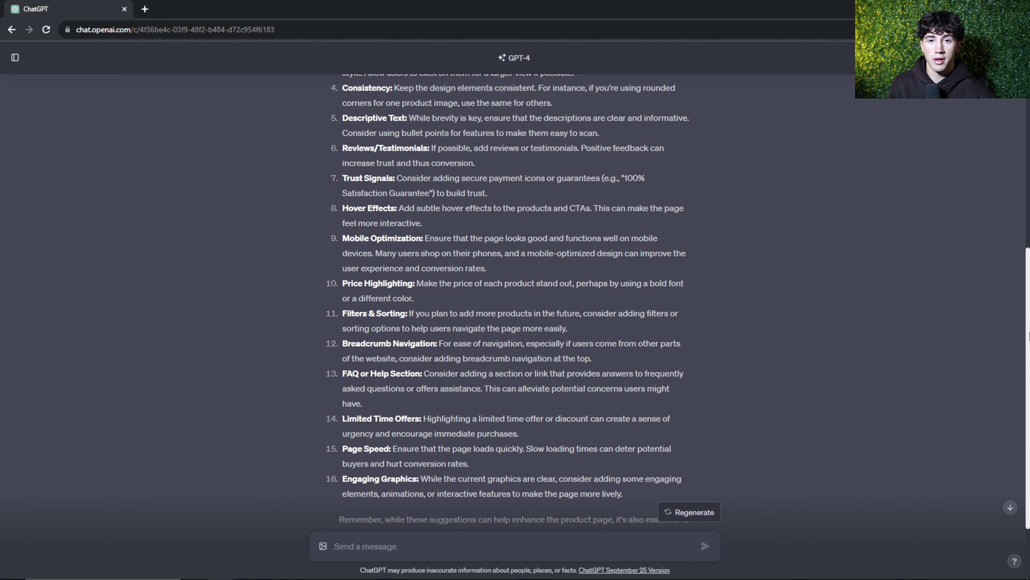
left_click_drag(1029, 336, 1029, 132)
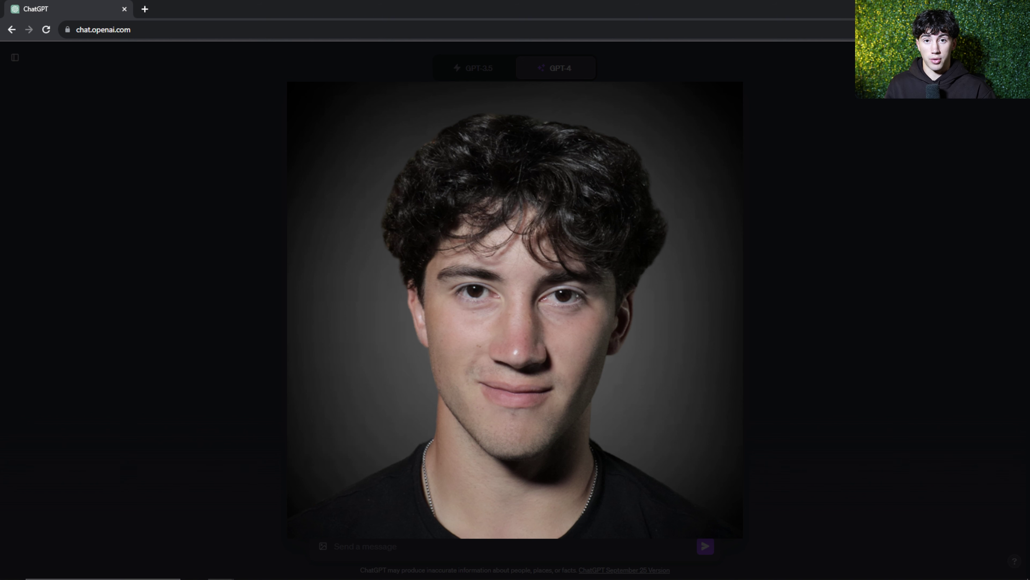
Send the portrait with the prompt to describe the named character and give him a role
key("Escape")
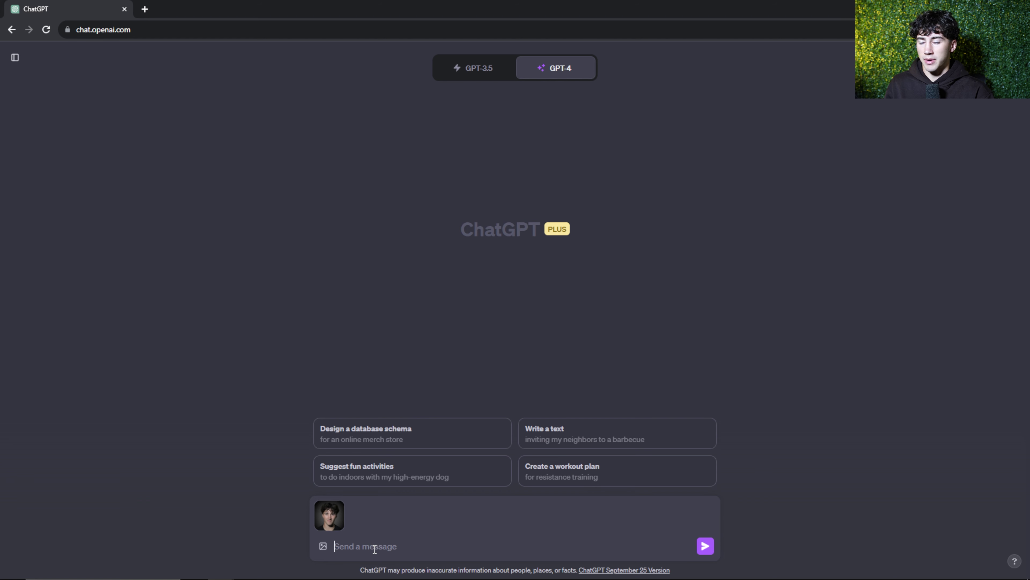
type("Describe the character shown in this image, and give him a role. This character's name is Drake.")
left_click_drag(334, 546, 432, 541)
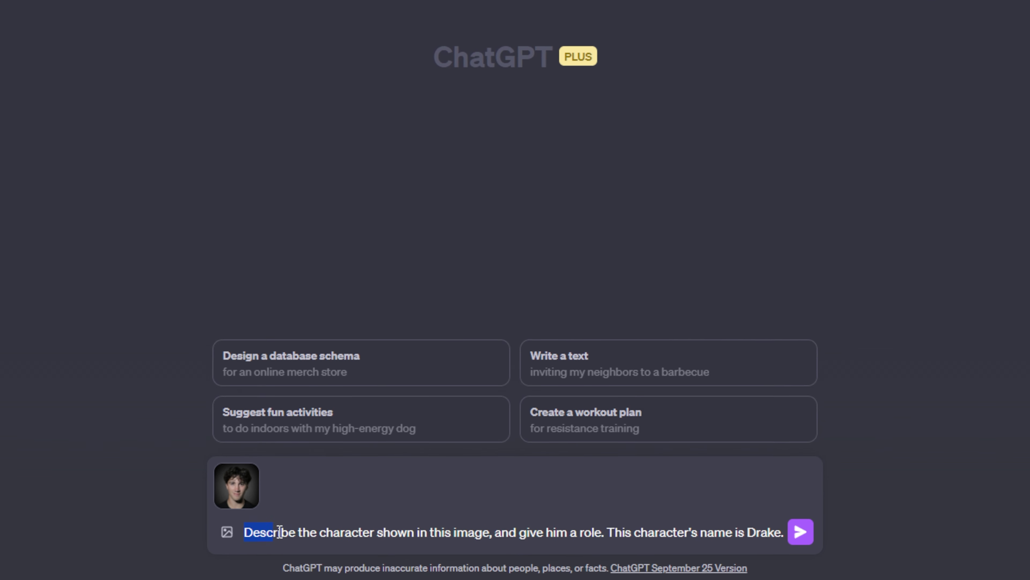
left_click_drag(492, 533, 786, 531)
left_click(615, 532)
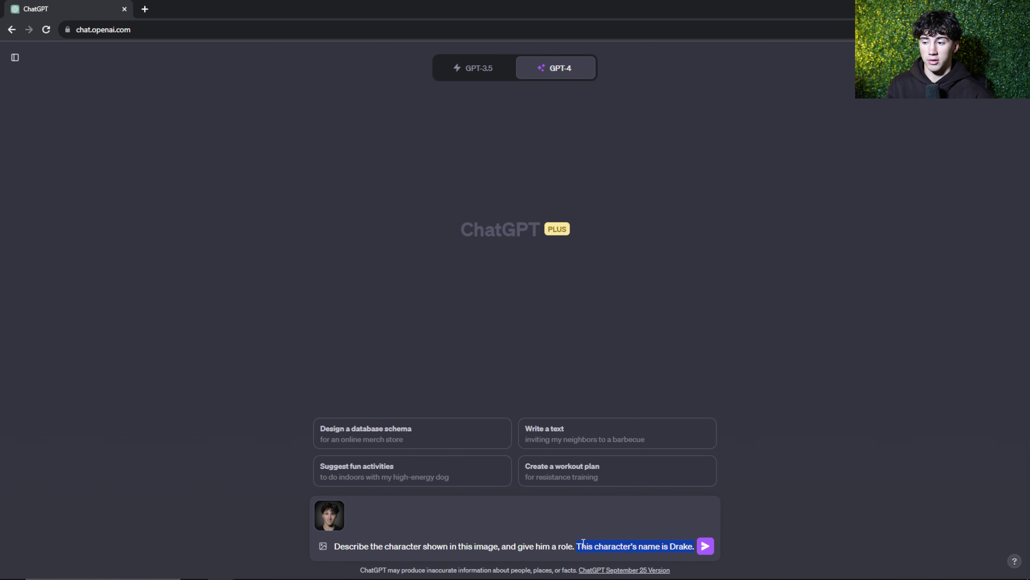
left_click(706, 546)
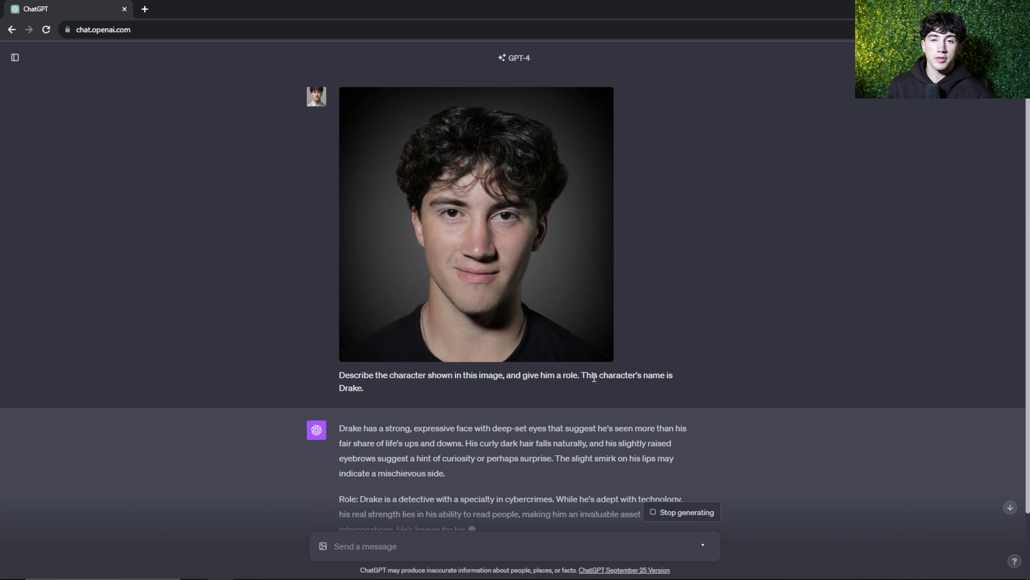
left_click_drag(348, 428, 502, 427)
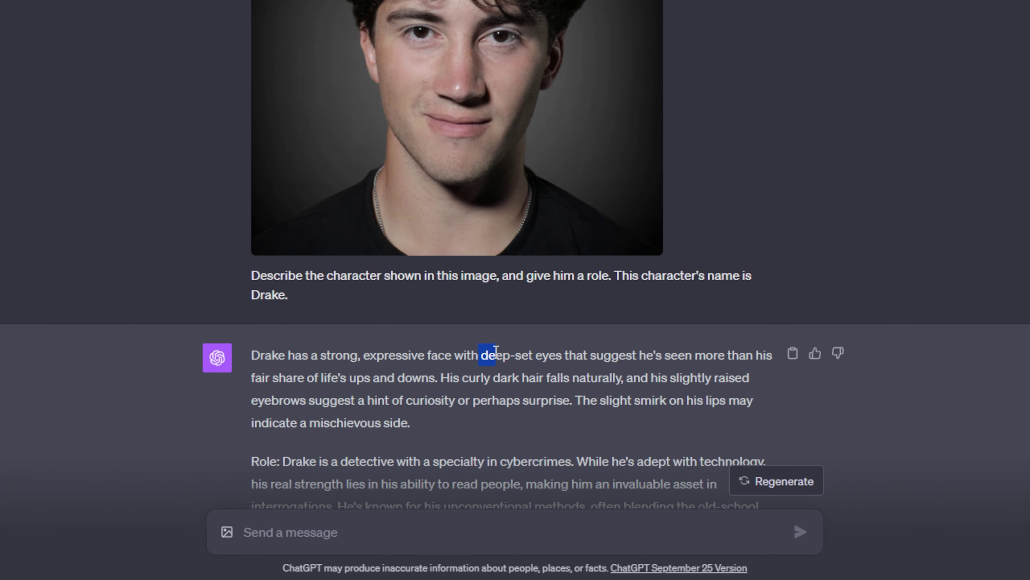
left_click_drag(496, 349, 627, 355)
left_click_drag(252, 374, 773, 400)
left_click(320, 403)
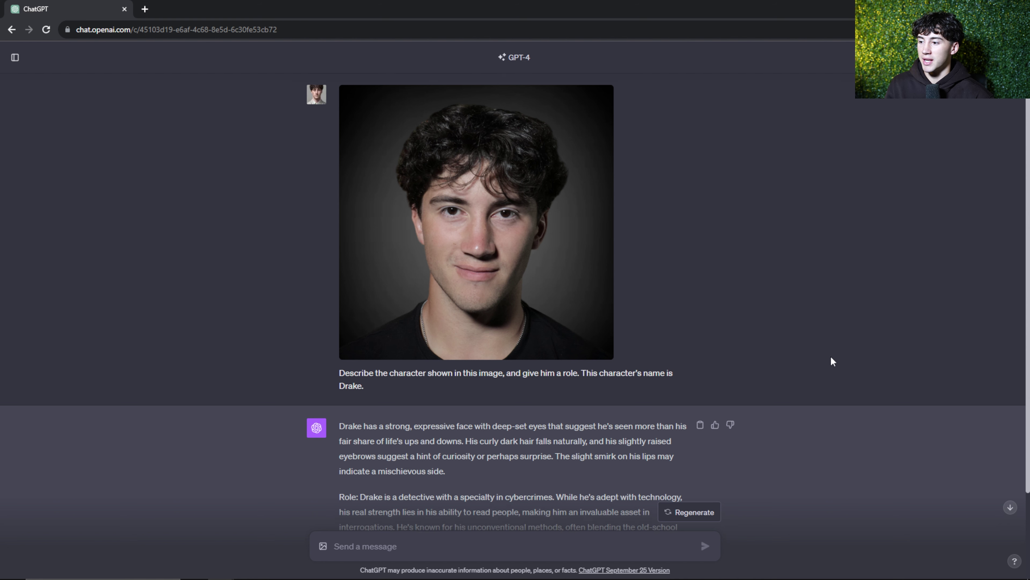
scroll(832, 358, "down", 3)
left_click_drag(364, 397, 554, 396)
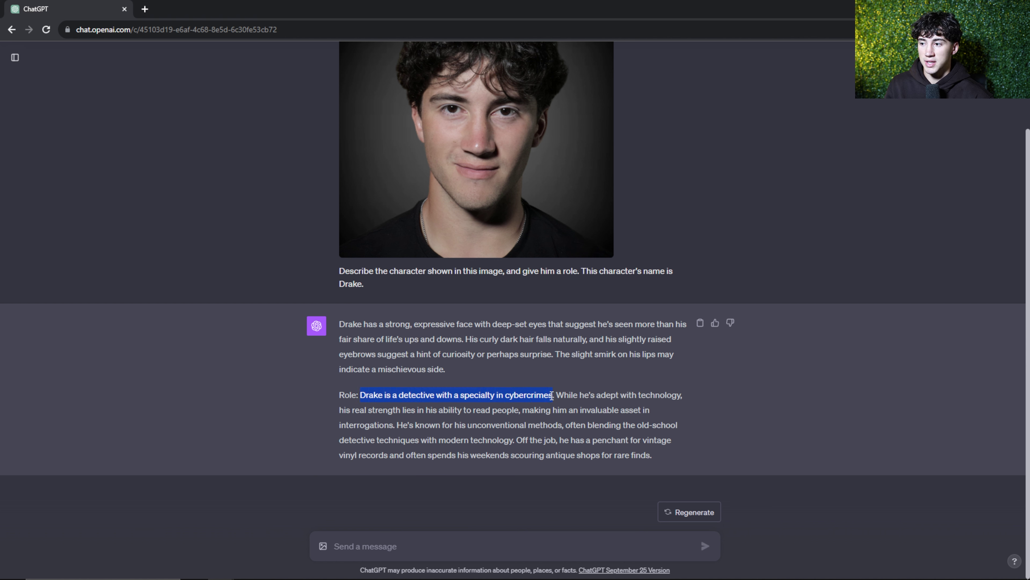
left_click(555, 396)
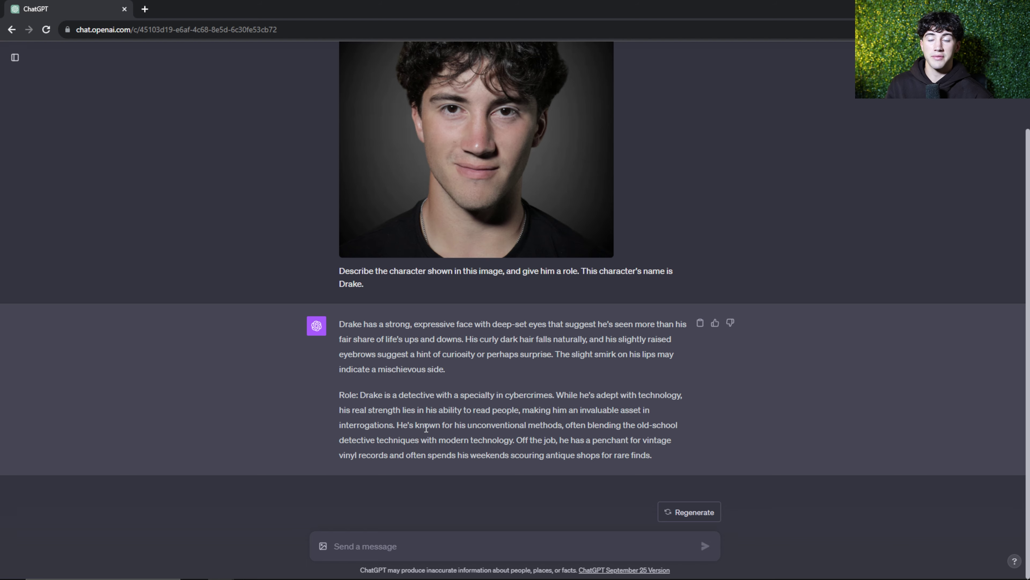
scroll(426, 428, "up", 3)
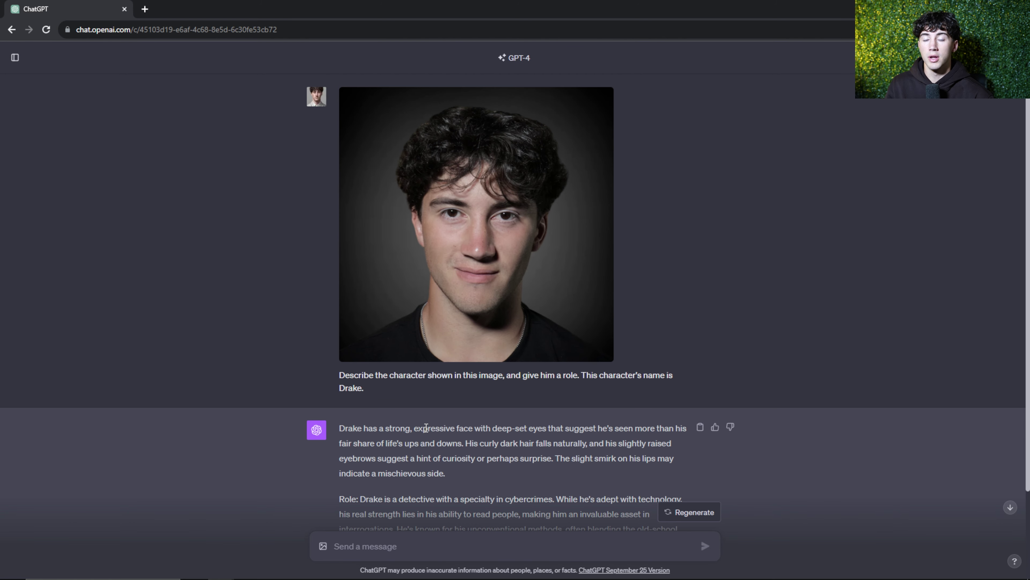